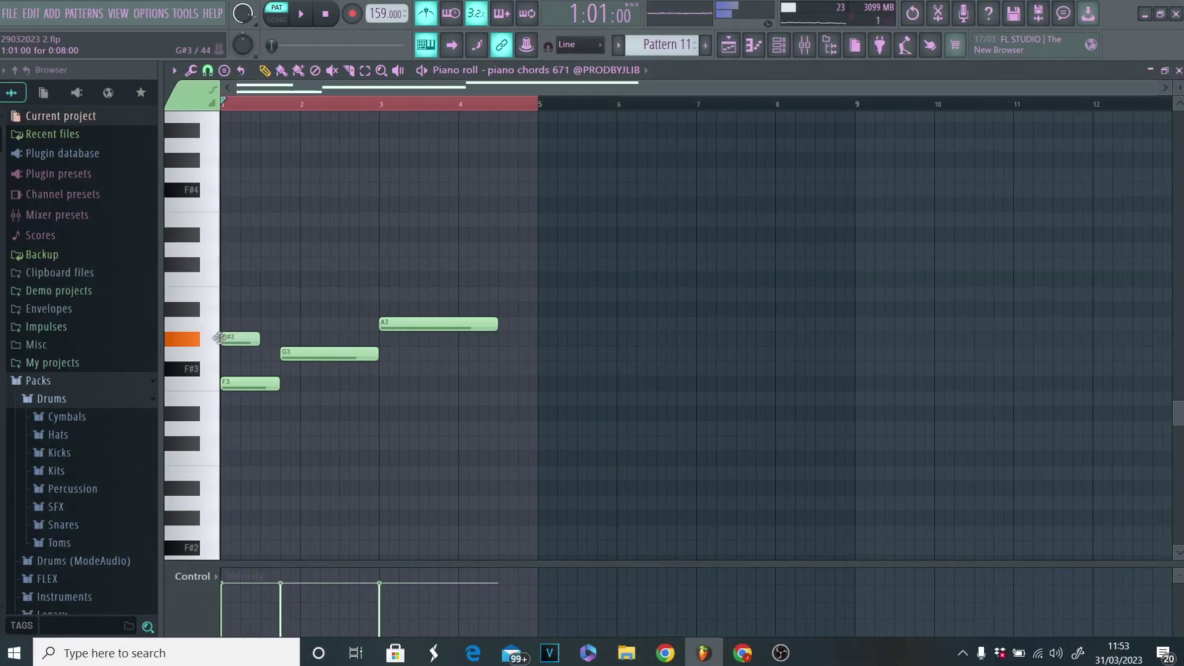
Stack the notes A3, C4 and E4 above the F3 bass note at bar 1 and play the chord.
drag(165, 339, 167, 323)
click(205, 275)
click(204, 228)
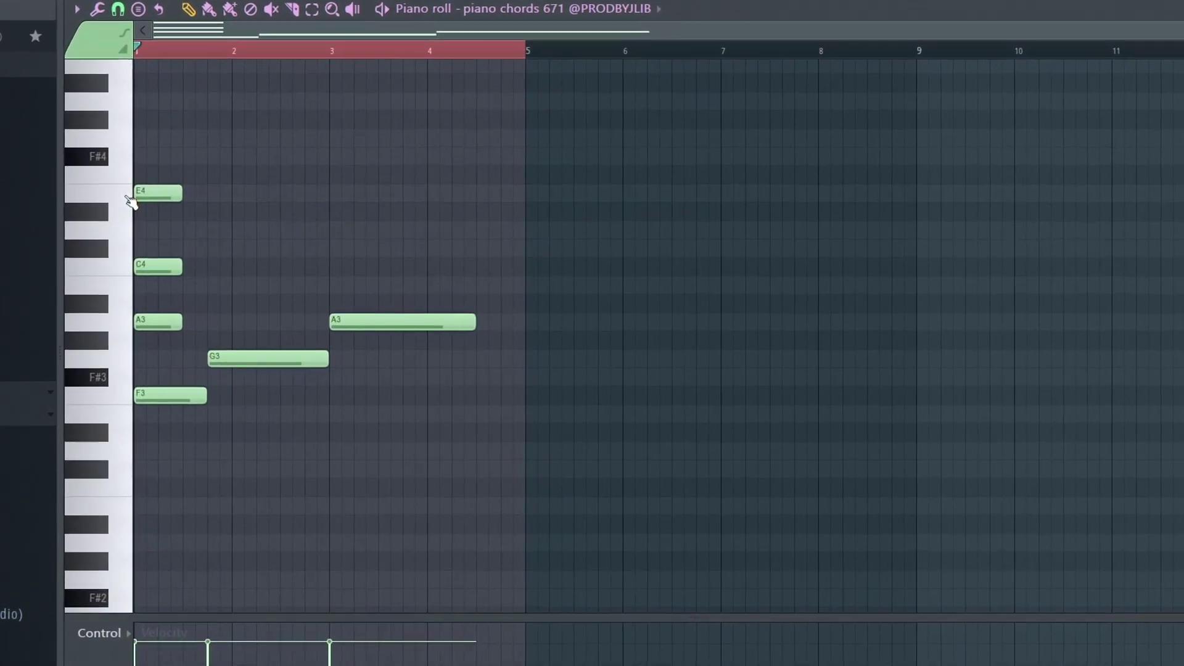
right_click(161, 217)
key(space)
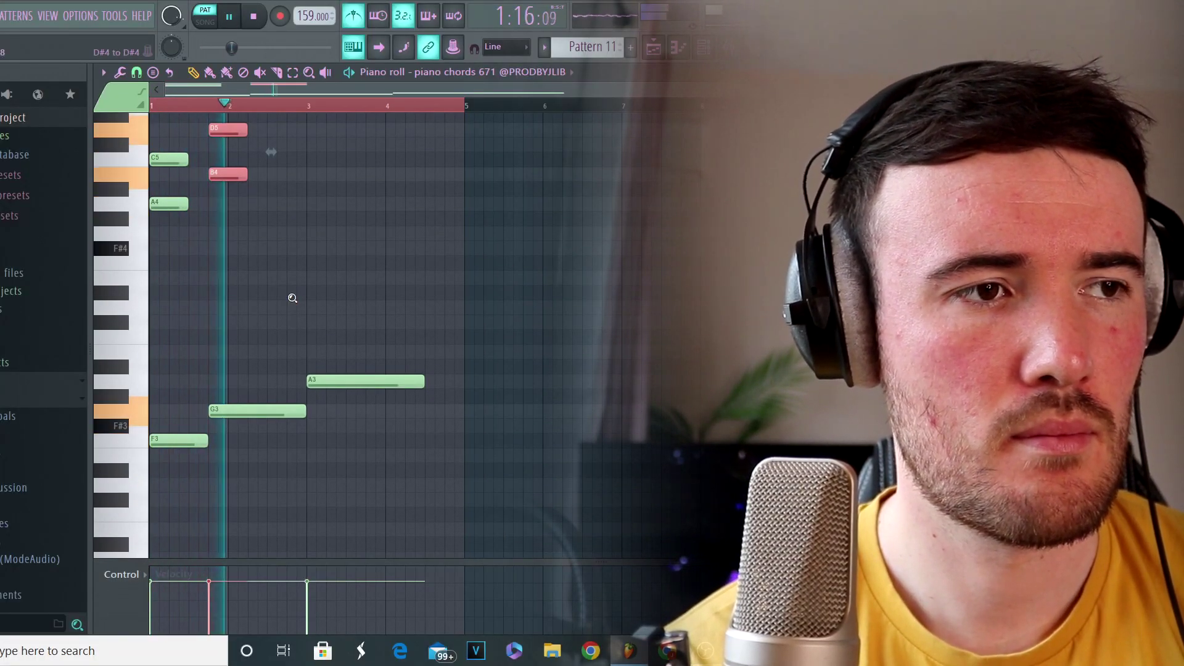
Complete the chord over the A3 bass note at bar 3 with C5 and E5, and lengthen the progression's upper notes.
scroll(292, 298, up, 2)
drag(386, 375, 378, 320)
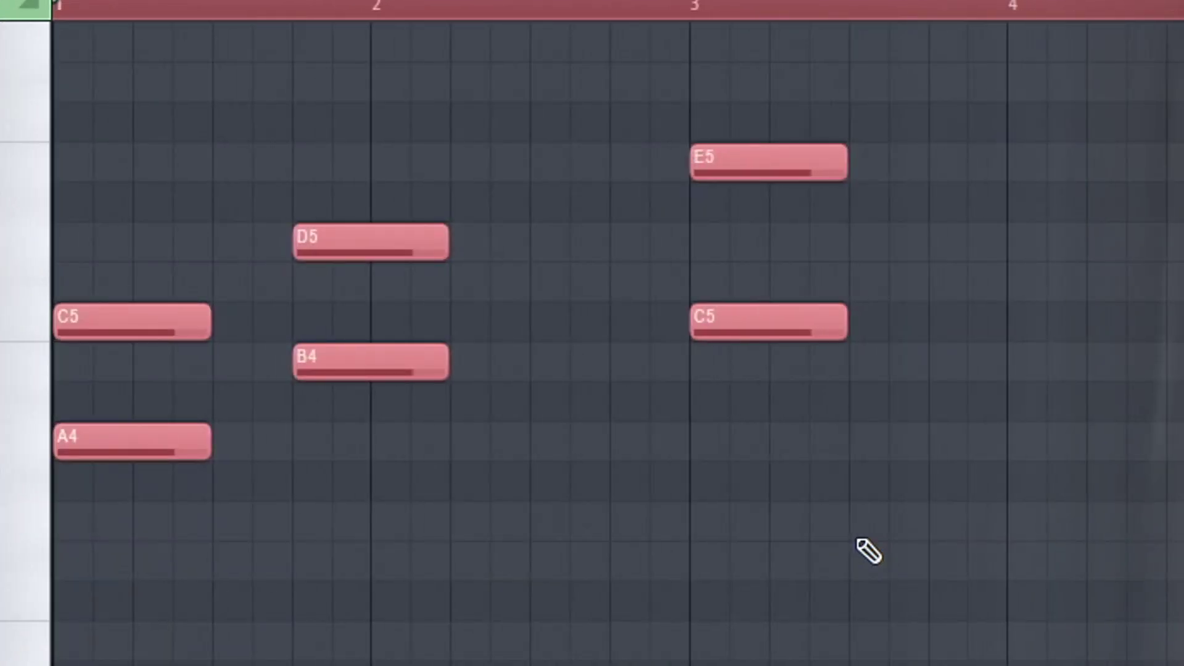
key(space)
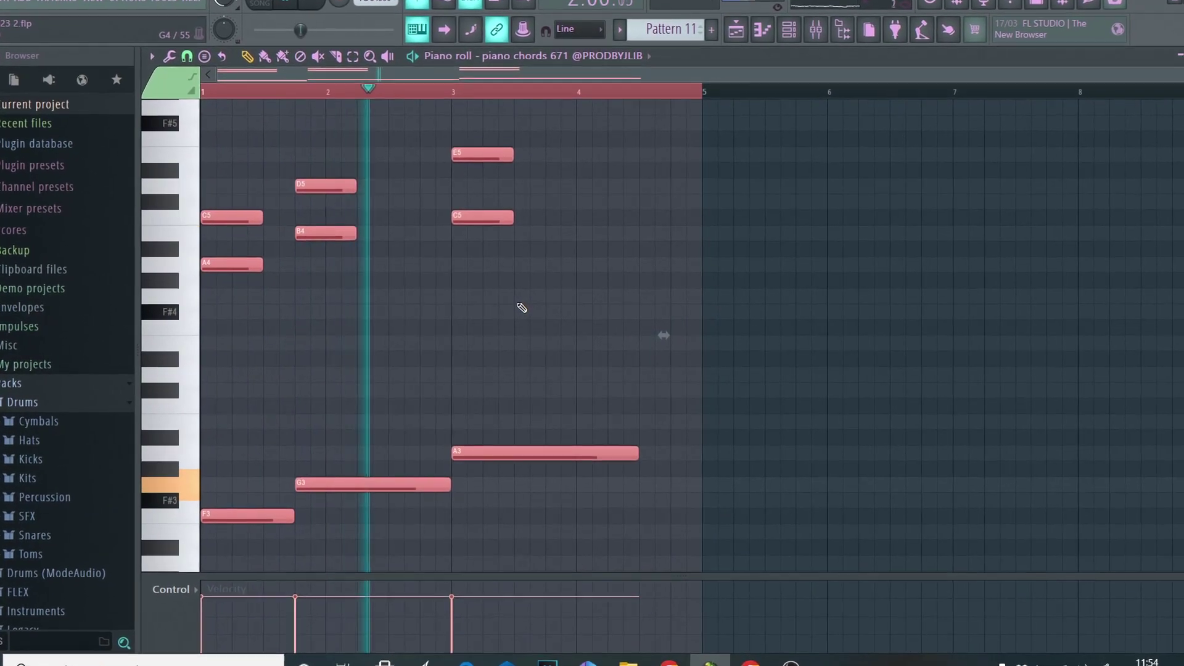
drag(519, 263, 436, 111)
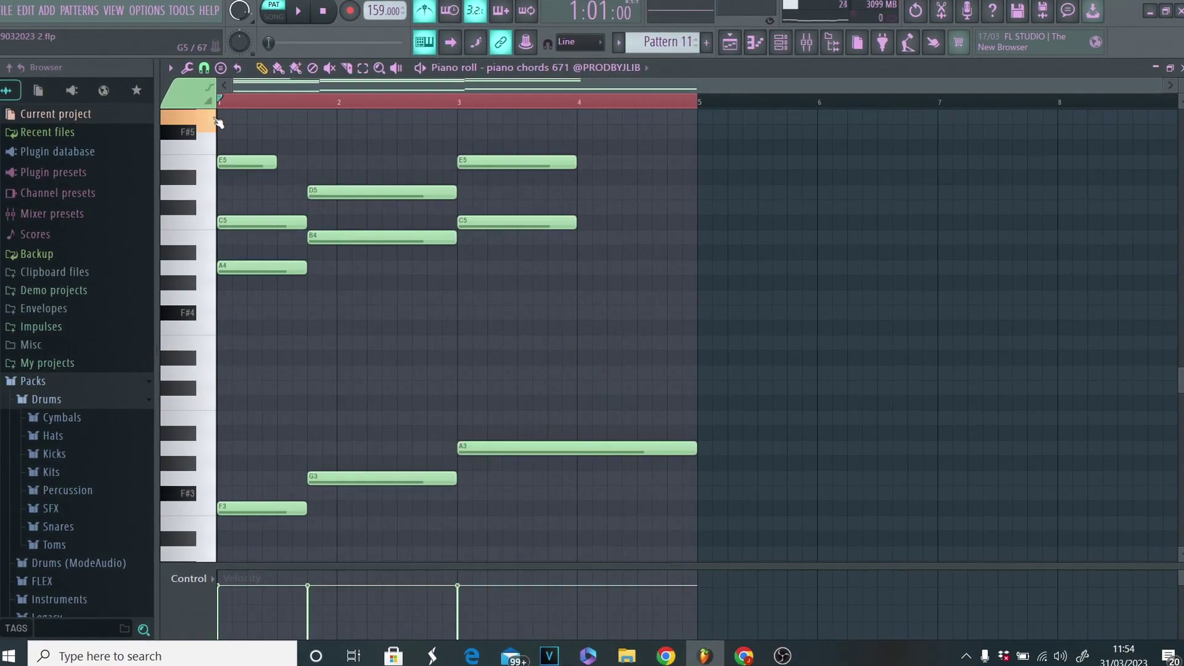
Add a G5 note on top of the bar 1 chord and play the progression.
click(219, 118)
key(space)
scroll(318, 148, up, 3)
key(space)
Add A5 and D6 above the bar 3 chord and play the extended progression.
drag(470, 163, 439, 149)
key(space)
click(466, 208)
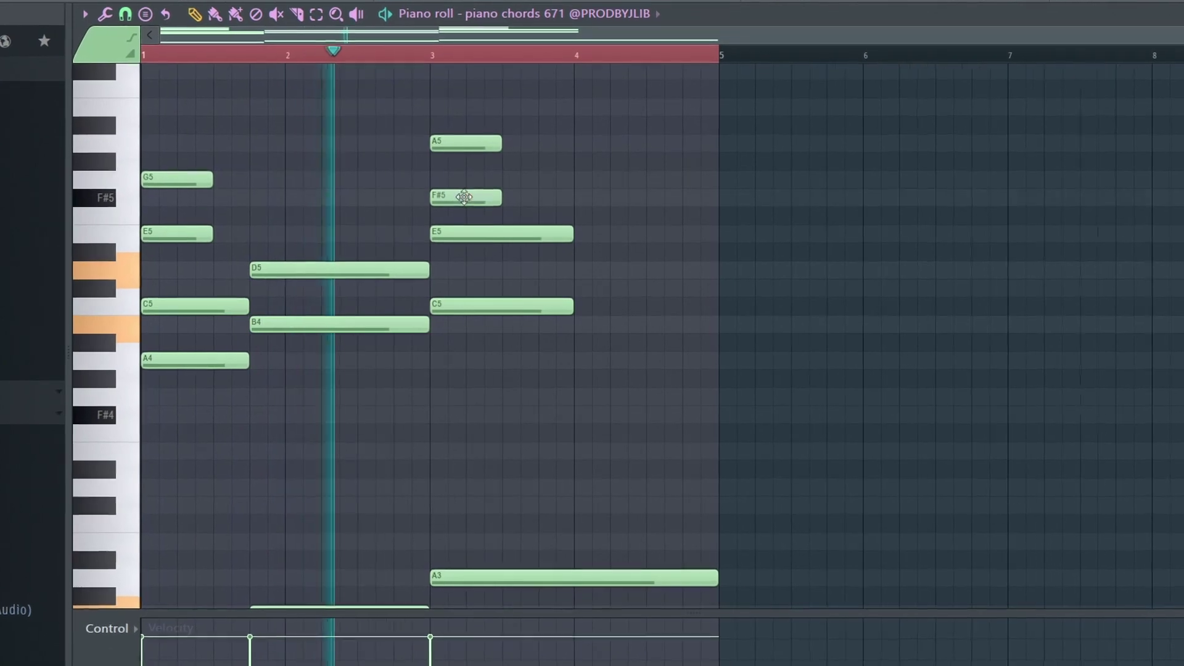
drag(460, 201, 460, 42)
key(space)
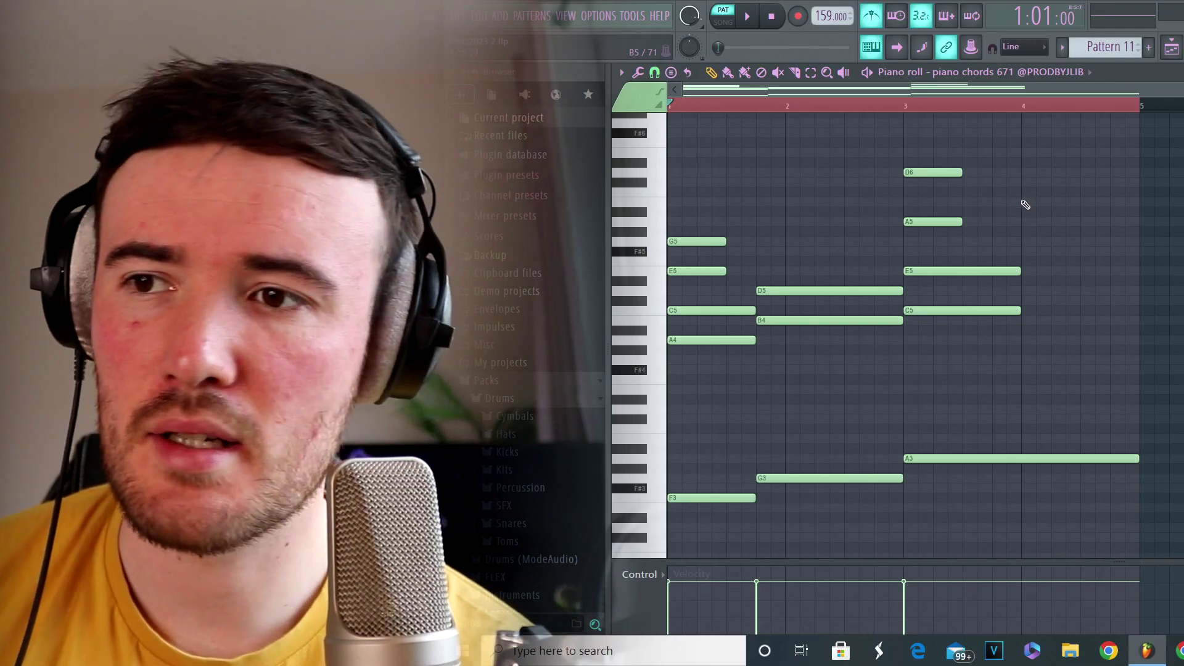
drag(1031, 211, 1047, 220)
key(space)
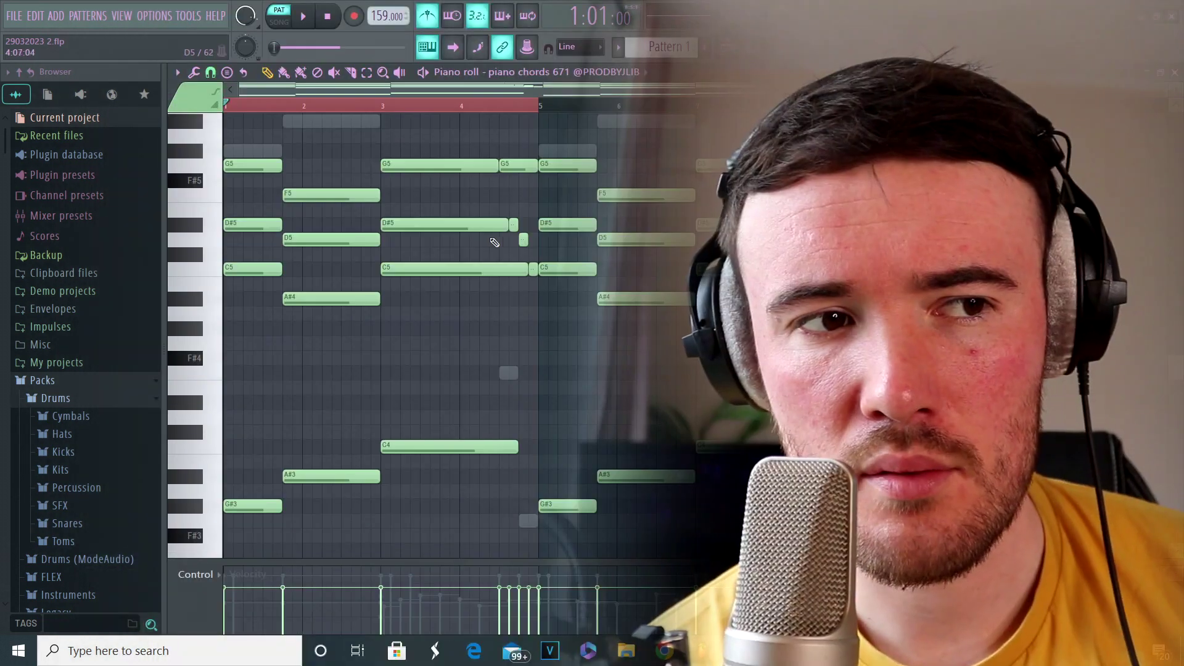
Set the piano roll snap to 1/2 beat and play the short notes at the end of bar 4.
drag(511, 218, 528, 258)
ctrl+click(532, 270)
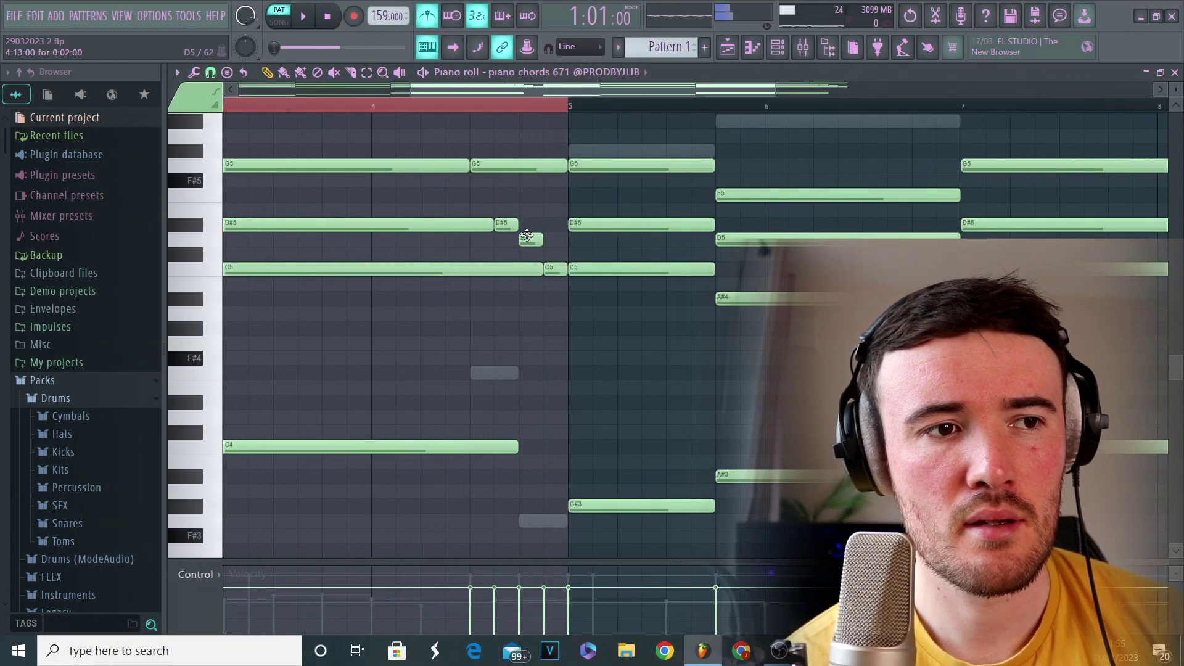
click(210, 73)
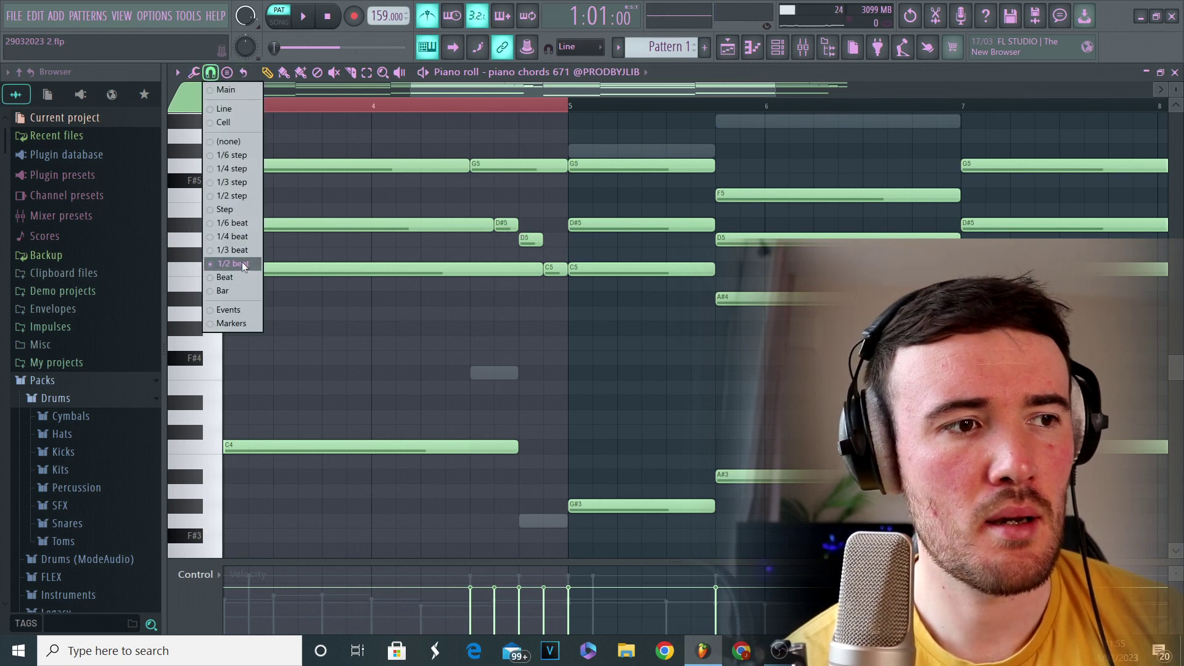
click(243, 264)
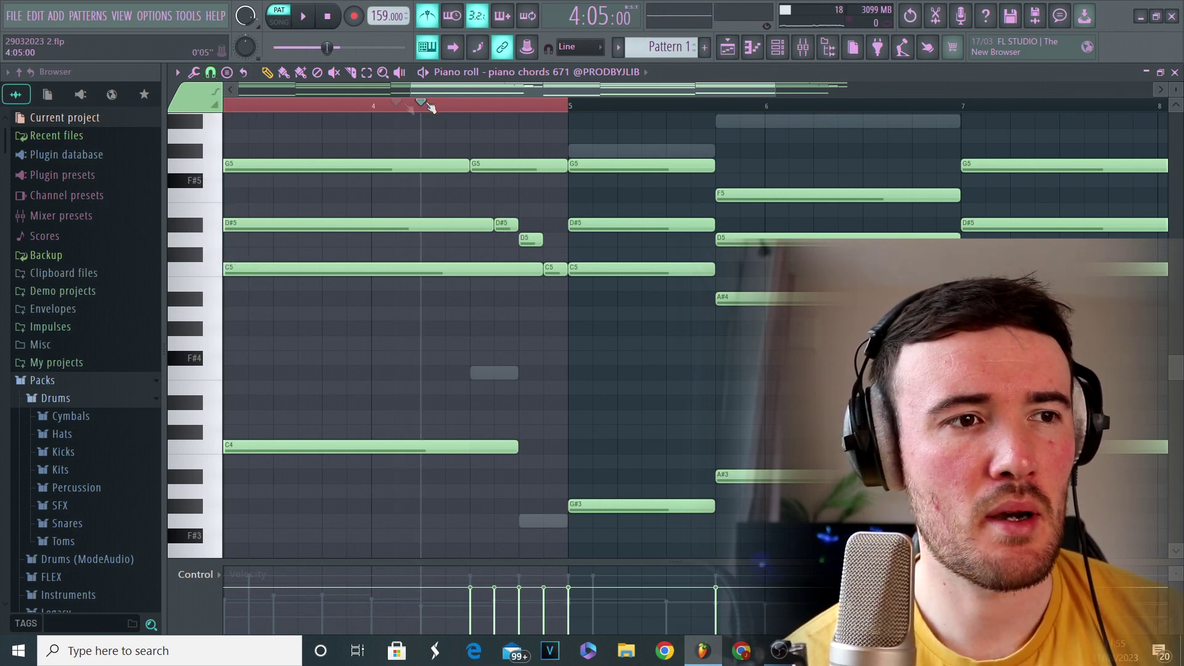
key(space)
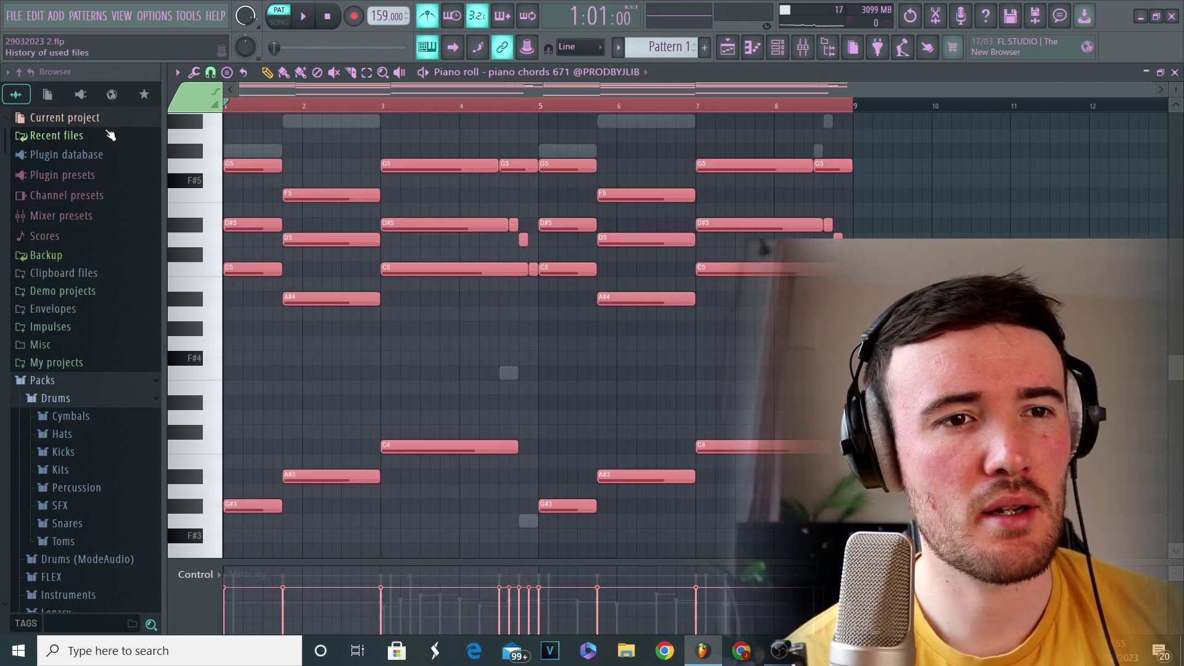
Play the full eight-bar piano chord progression of Pattern 1 from the start.
key(space)
scroll(1034, 402, up, 1)
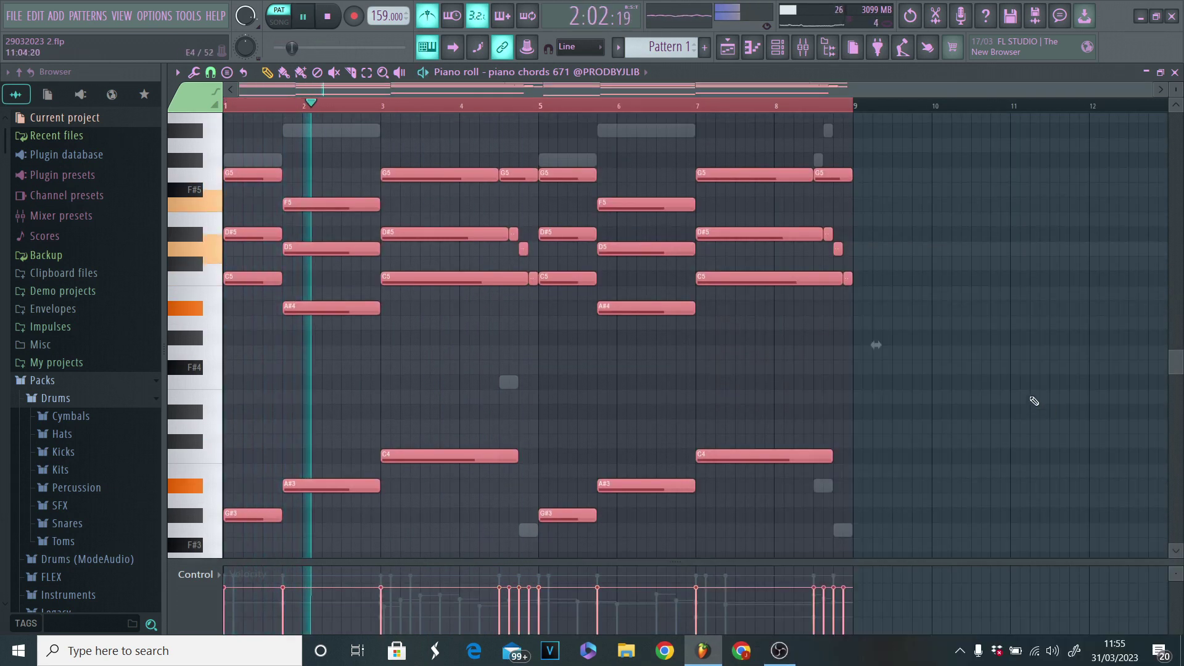
scroll(1034, 401, up, 1)
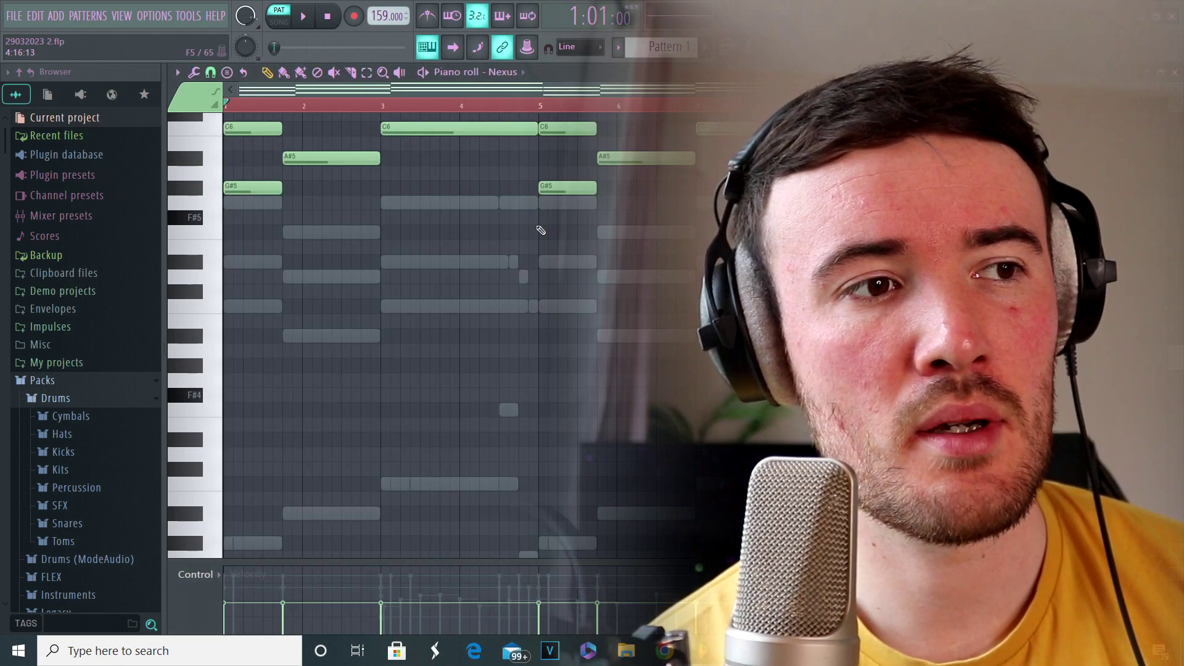
Examine the Nexus chords and the descending Kontakt melody of Pattern 1 and play them.
scroll(541, 230, up, 5)
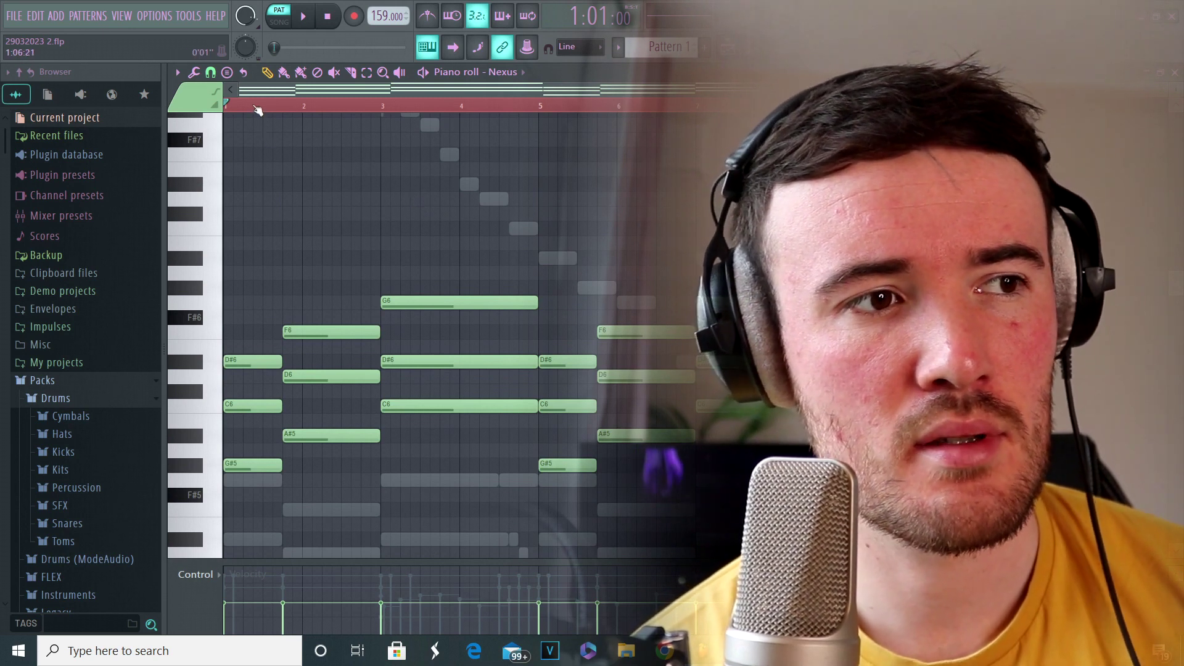
key(space)
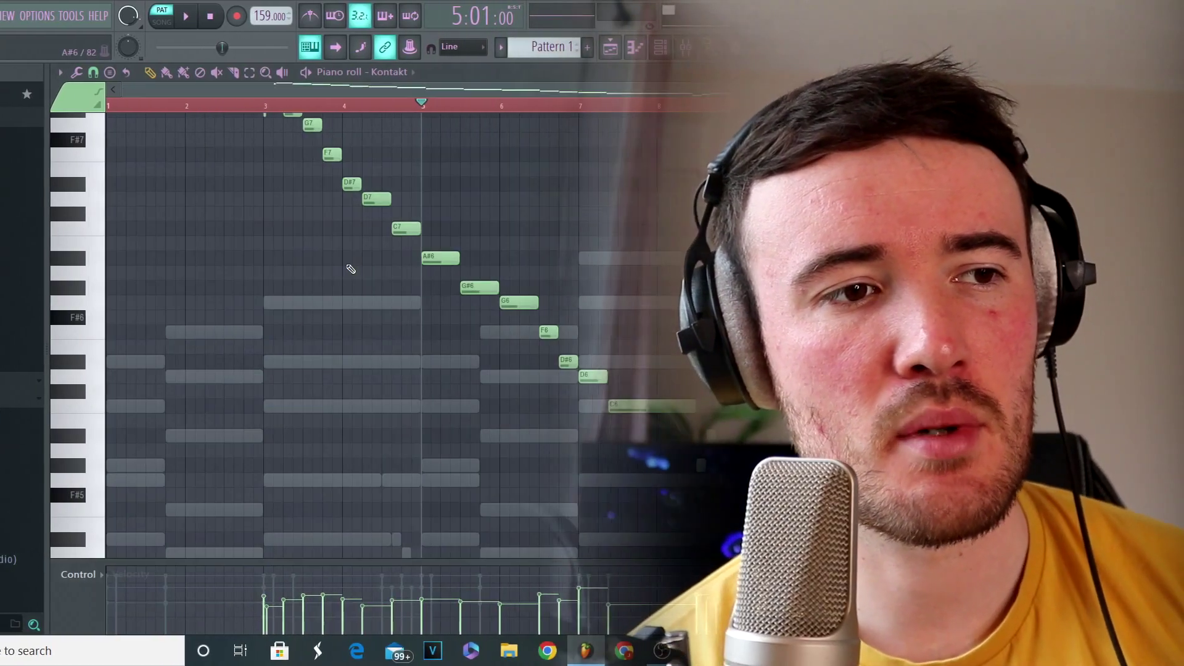
scroll(350, 269, up, 2)
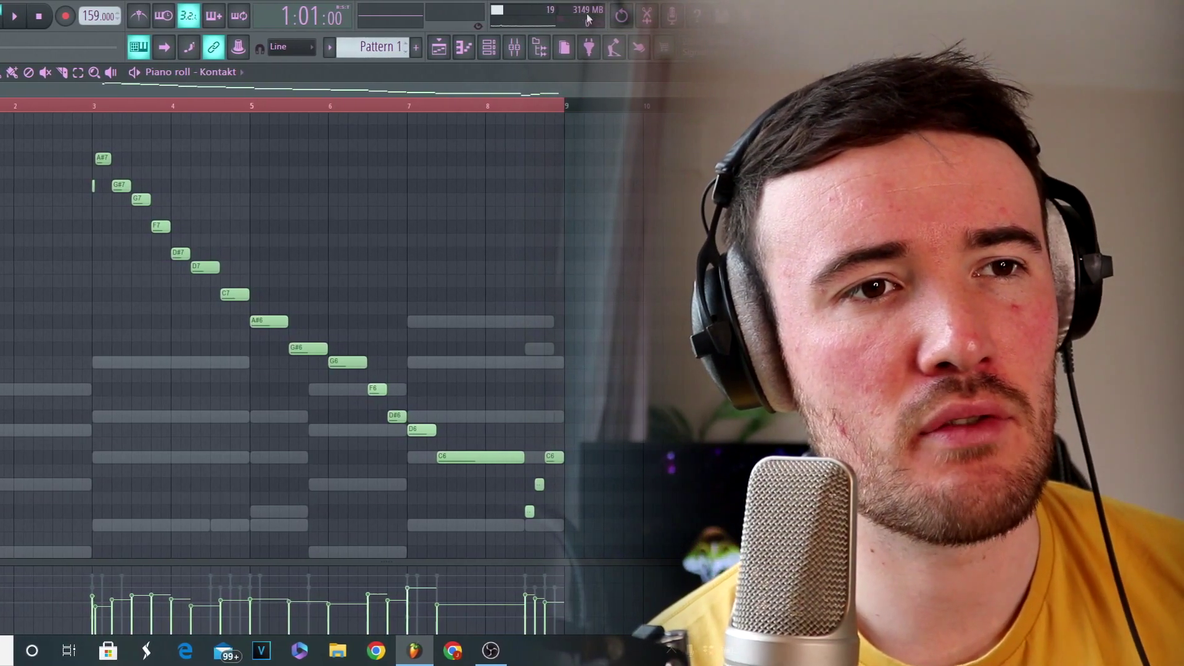
click(485, 47)
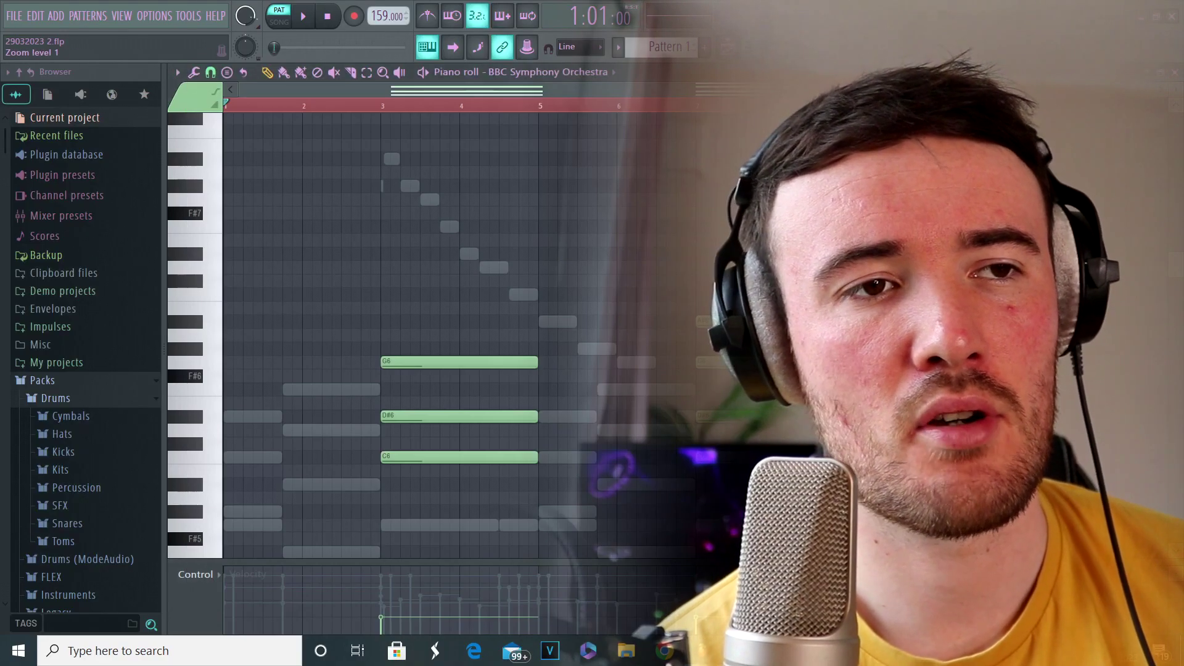
Play the BBC Symphony Orchestra chords and the Kontakt #2 bass line of Pattern 1.
ctrl+right_click(390, 240)
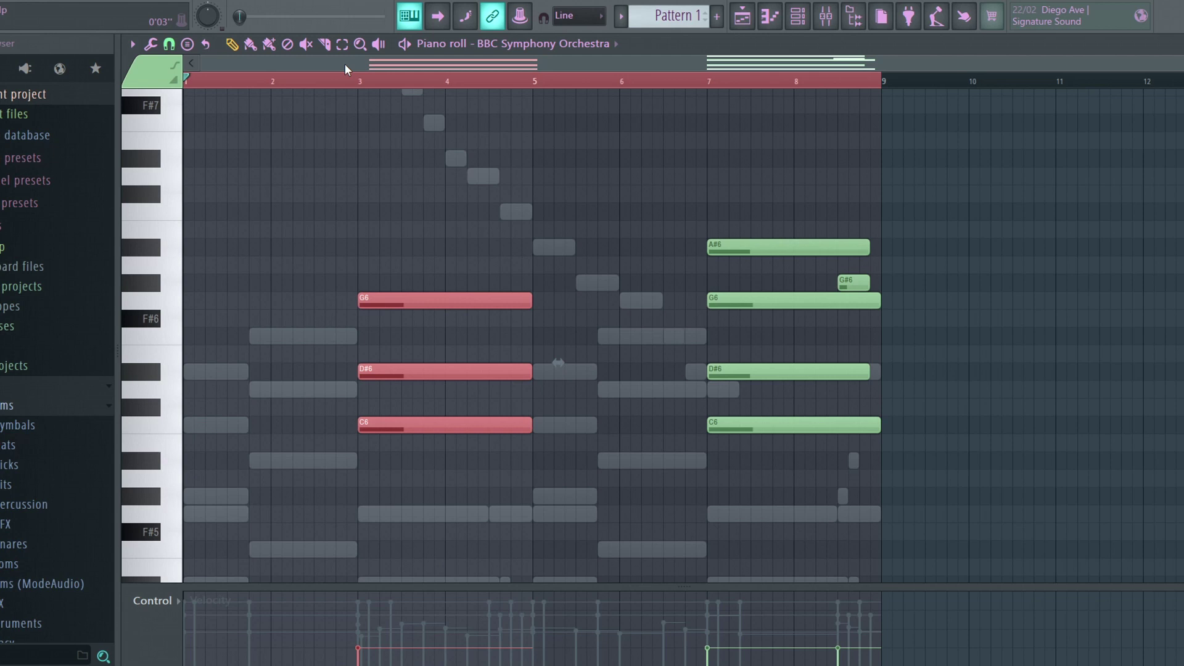
key(space)
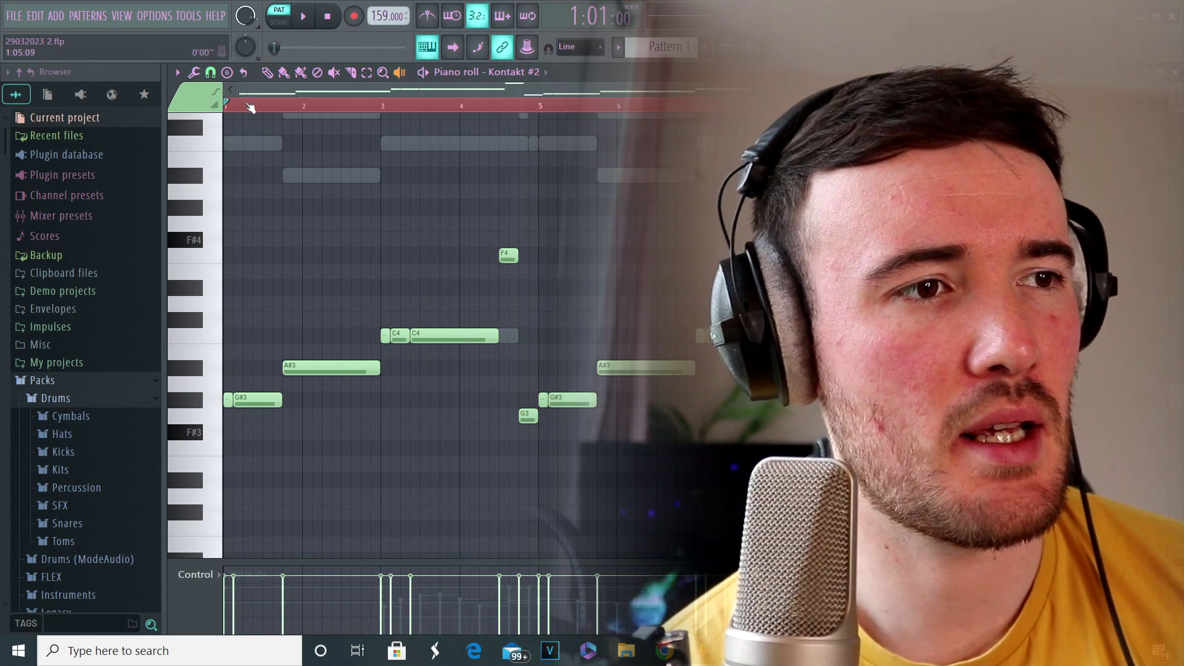
key(space)
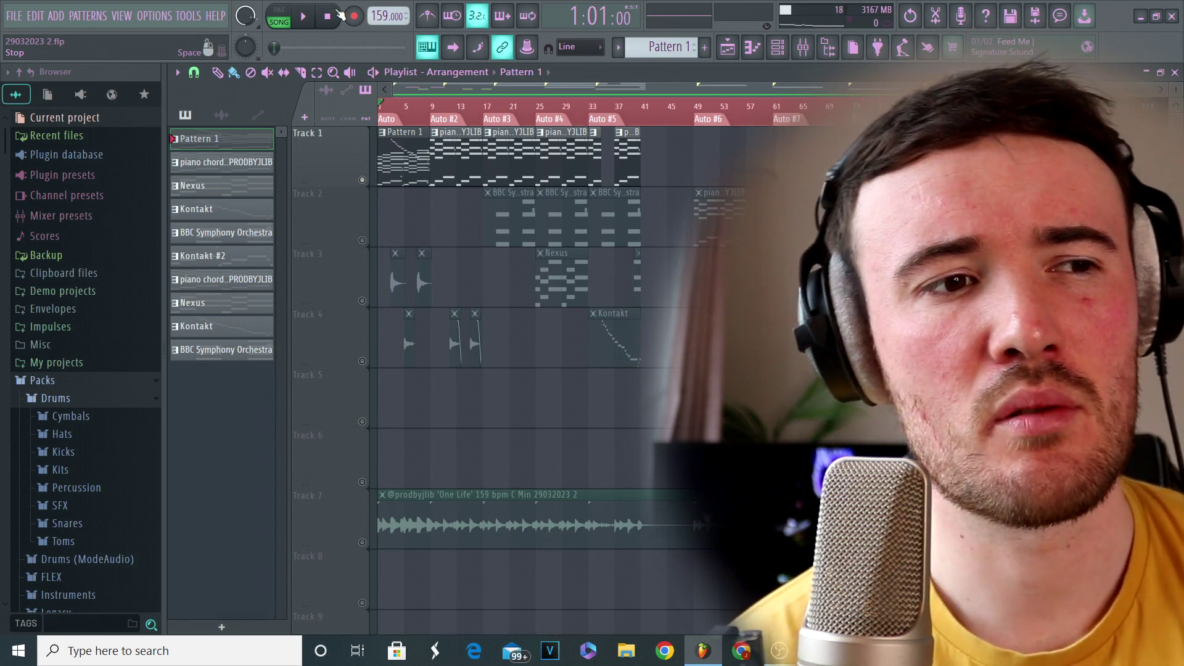
Unmute tracks 3 and 4 in the playlist and view the sample settings of the (21)WahWah_Colors clip on track 3.
click(364, 303)
click(363, 363)
scroll(365, 363, up, 4)
double_click(460, 279)
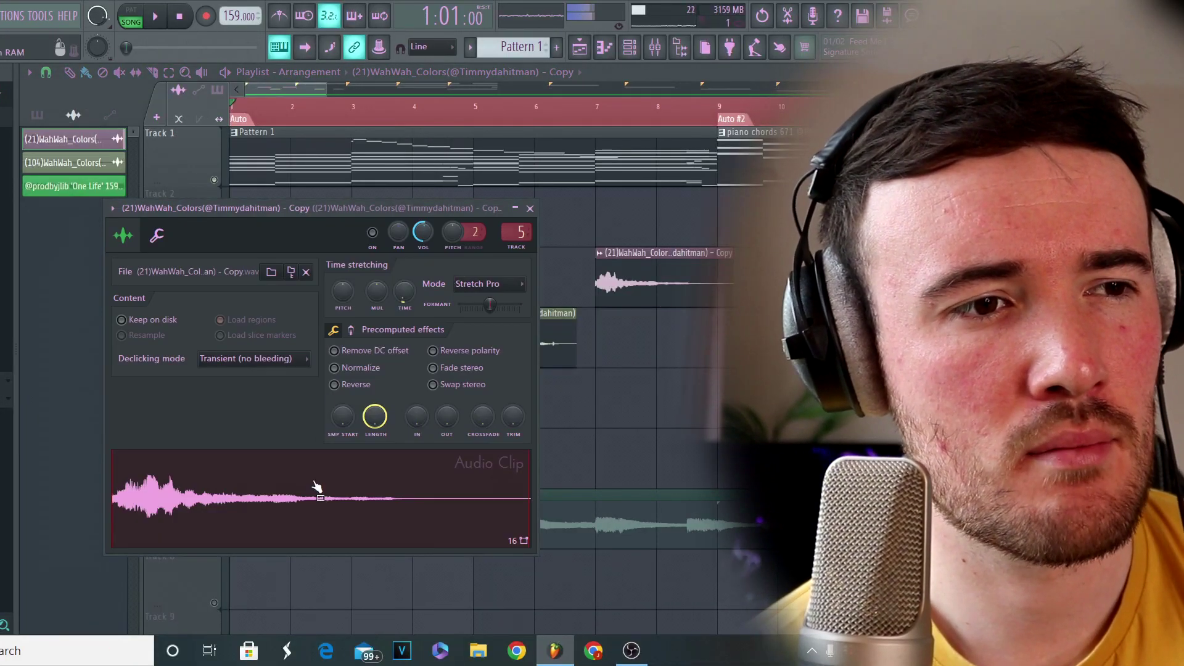
key(Escape)
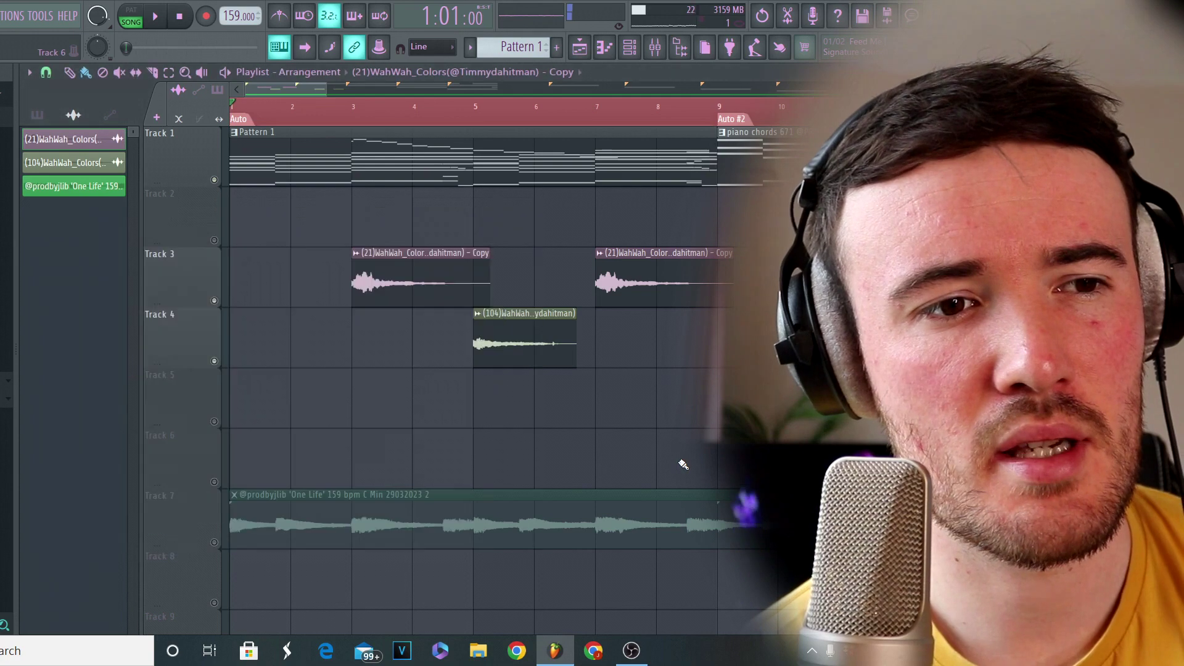
View the sample settings of the (104)WahWah_Colors clip on track 4.
double_click(517, 334)
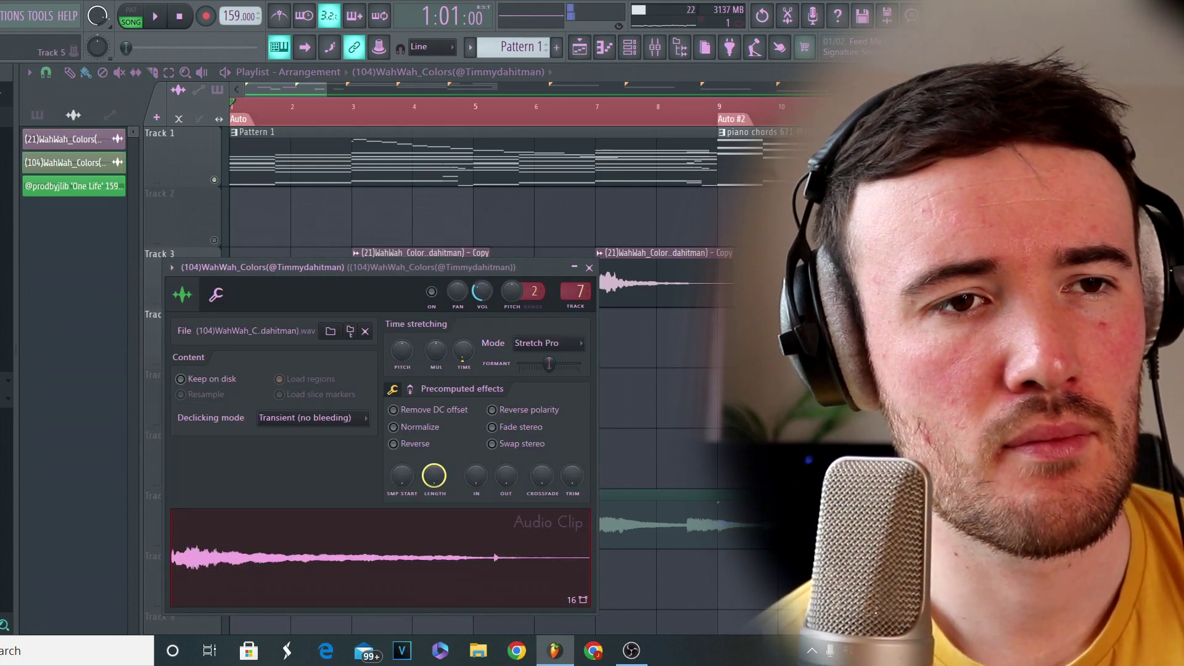
key(Escape)
scroll(532, 405, down, 5)
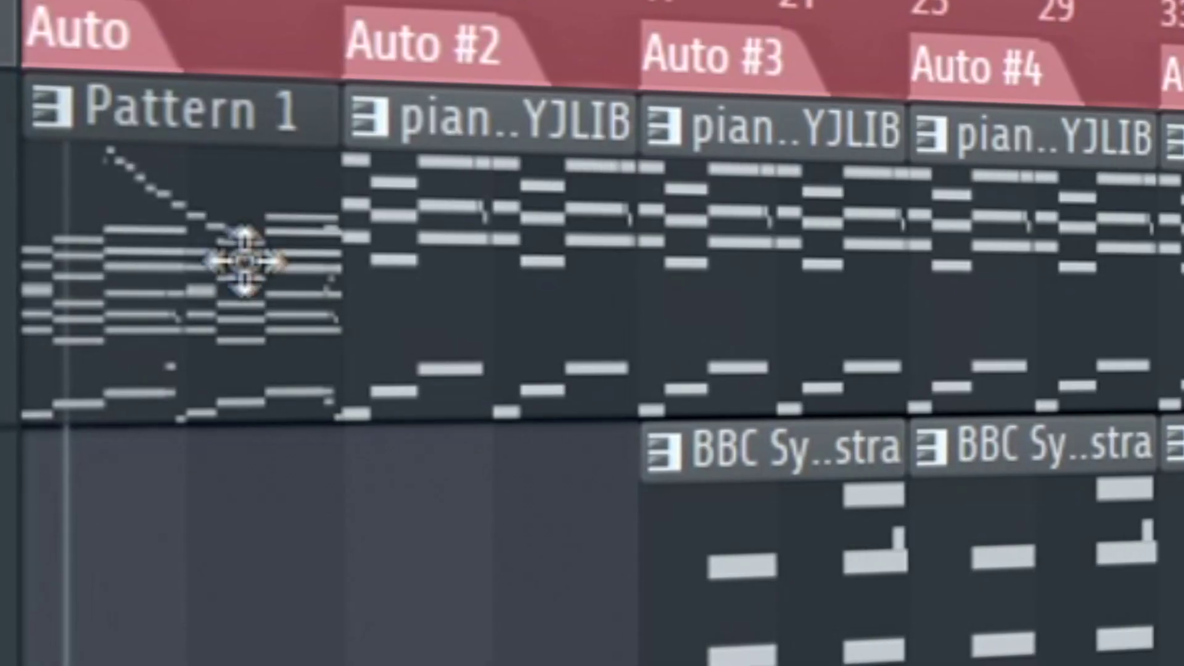
Walk through the arrangement's first sections, highlighting their clips and placing the playhead at bars 9 and 17.
click(145, 149)
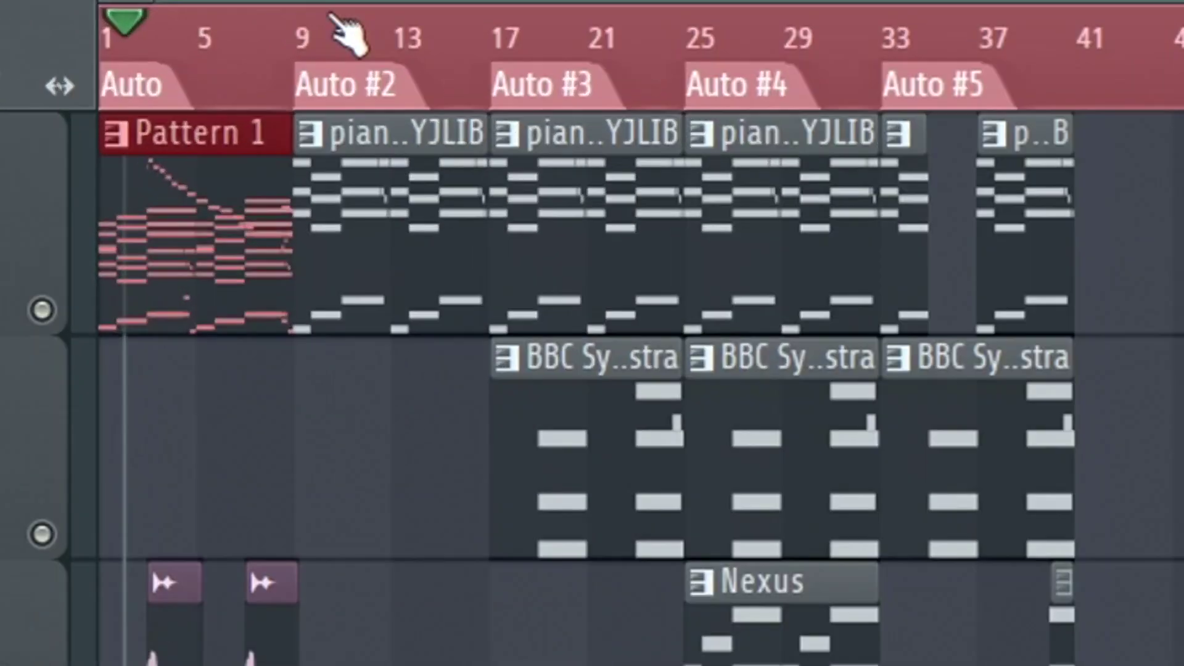
click(168, 76)
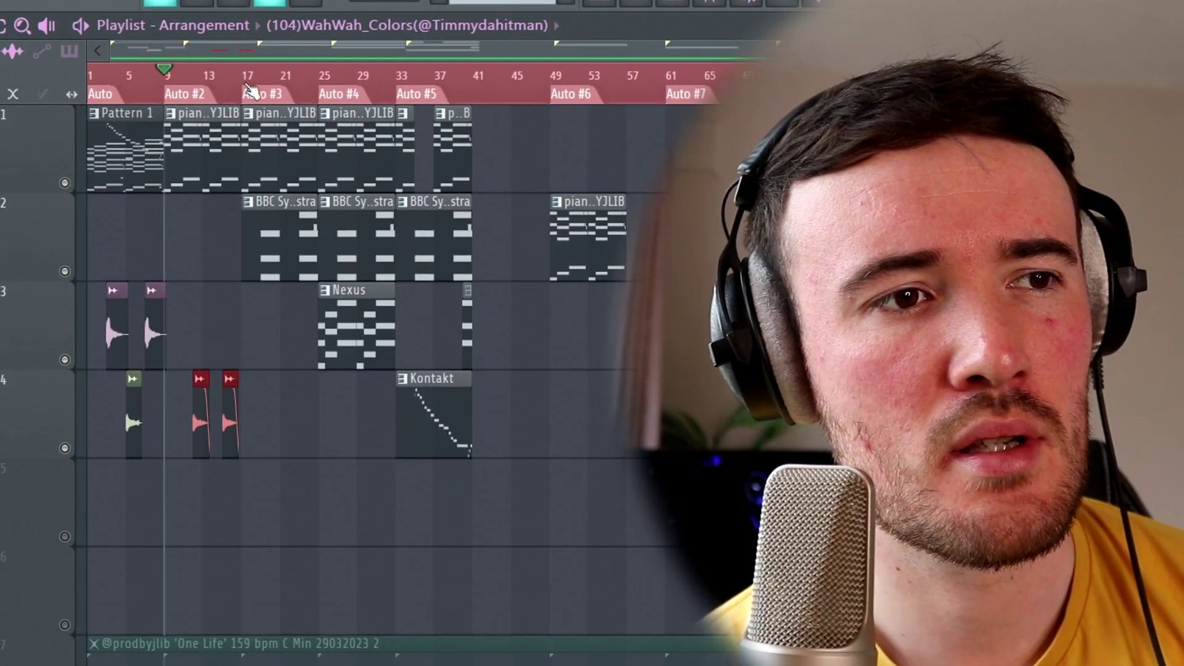
click(519, 45)
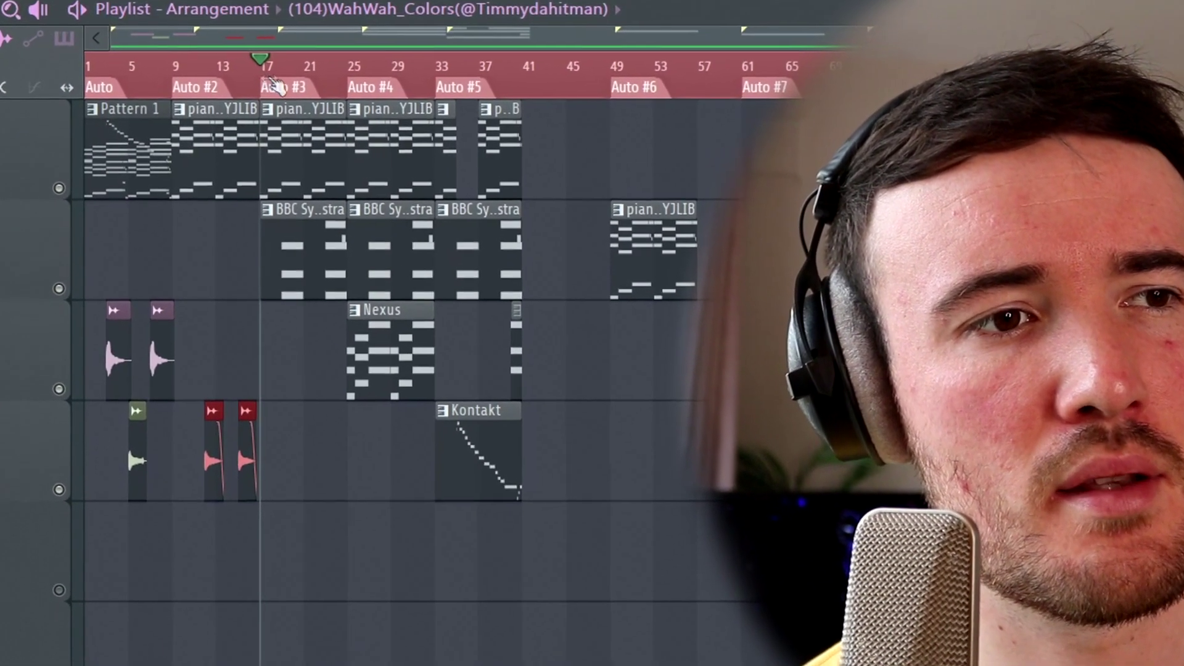
ctrl+click(309, 239)
Place the playhead at the Auto #4 section at bar 25 and highlight its clips, finishing with Nexus alone.
click(353, 75)
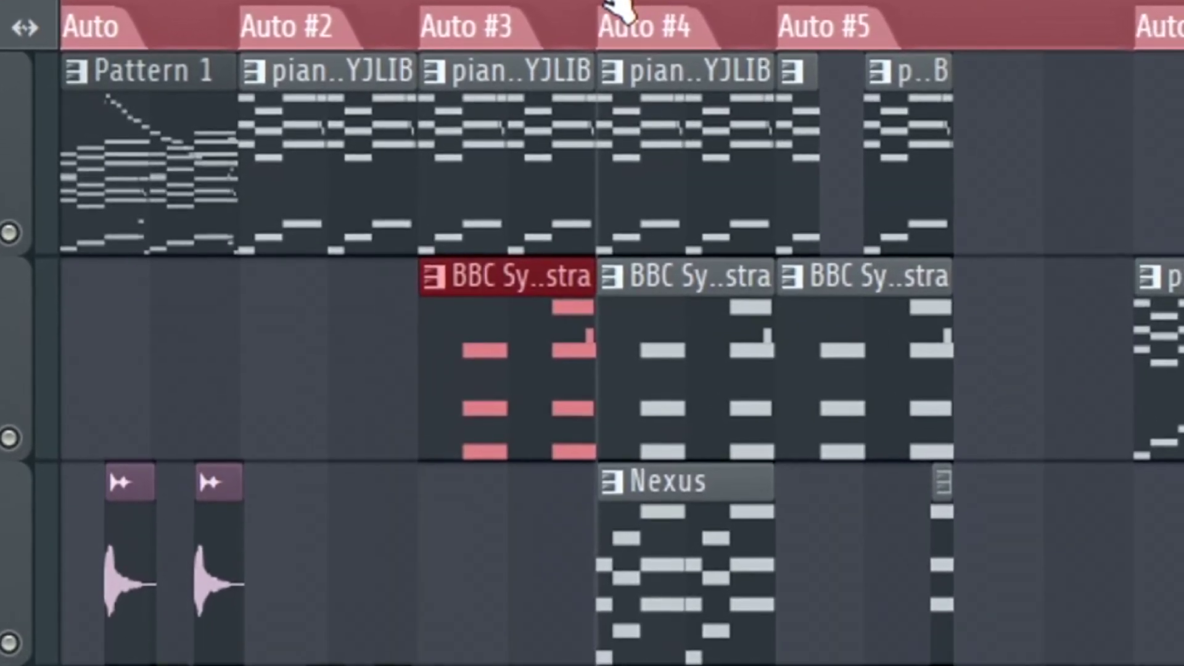
drag(662, 145, 645, 545)
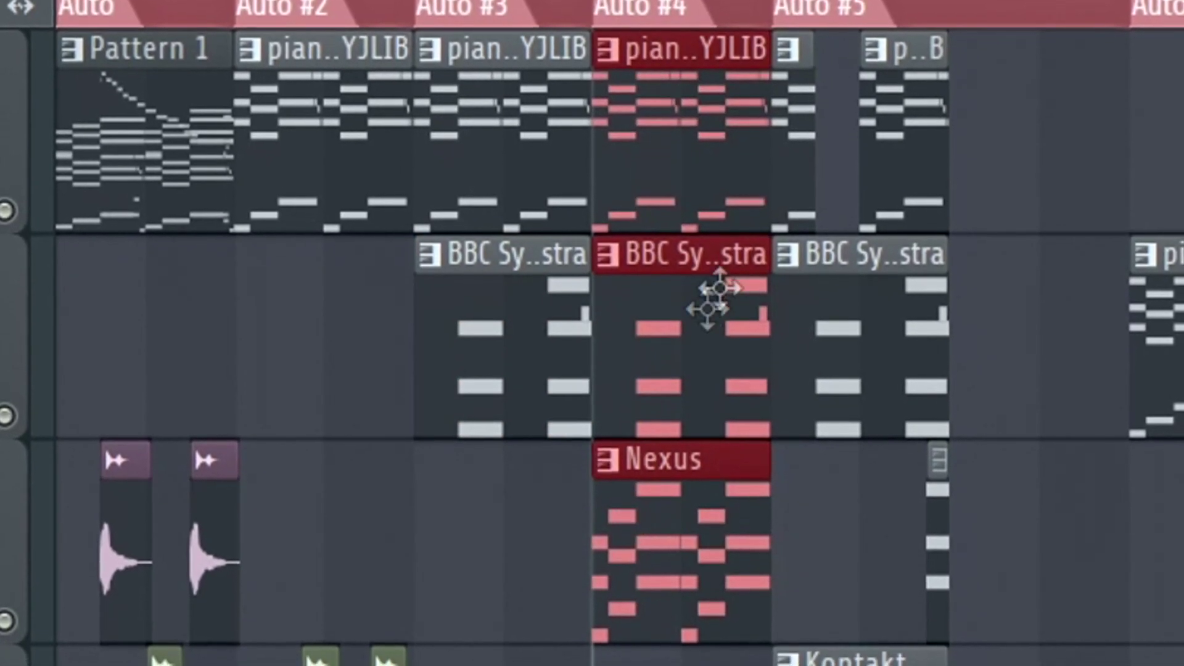
ctrl+click(661, 564)
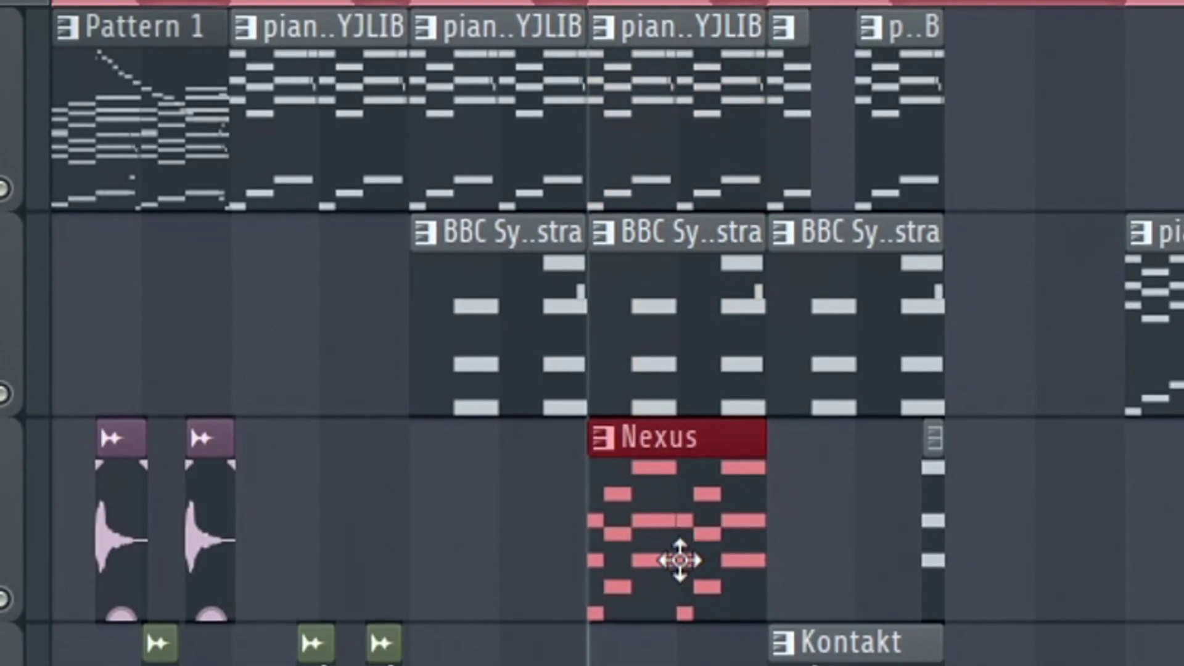
Highlight all clips of the Auto #5 section, deselect them and place the playhead at bar 33.
drag(793, 126, 805, 135)
drag(440, 315, 456, 418)
scroll(431, 395, up, 3)
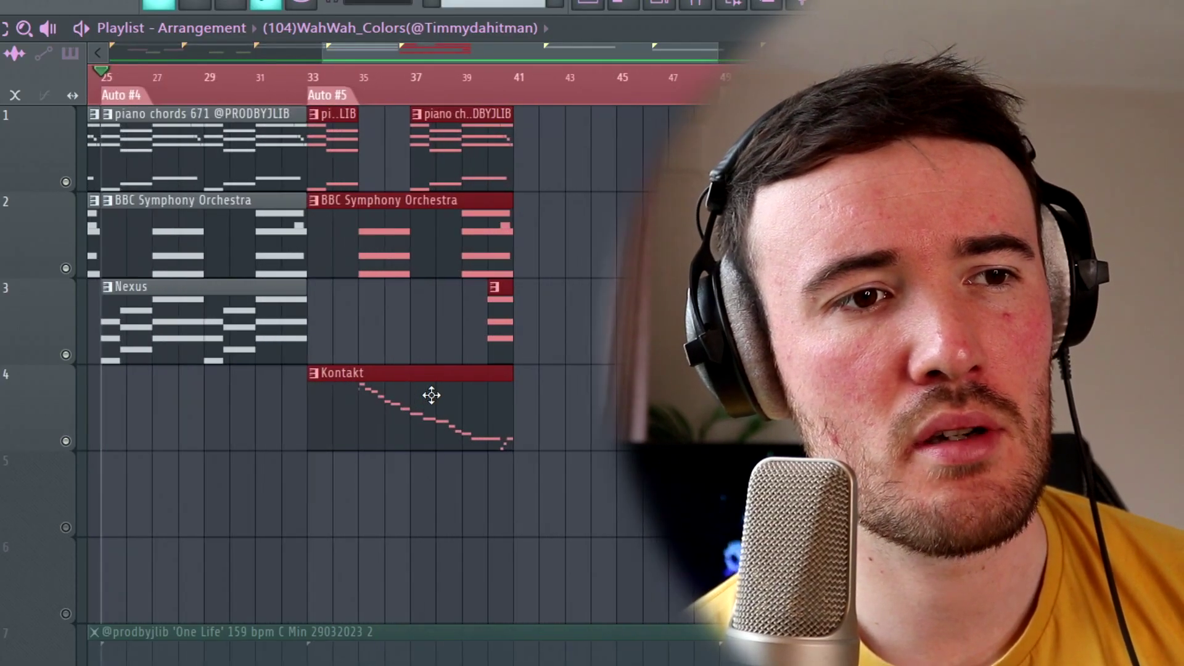
key(ctrl+d)
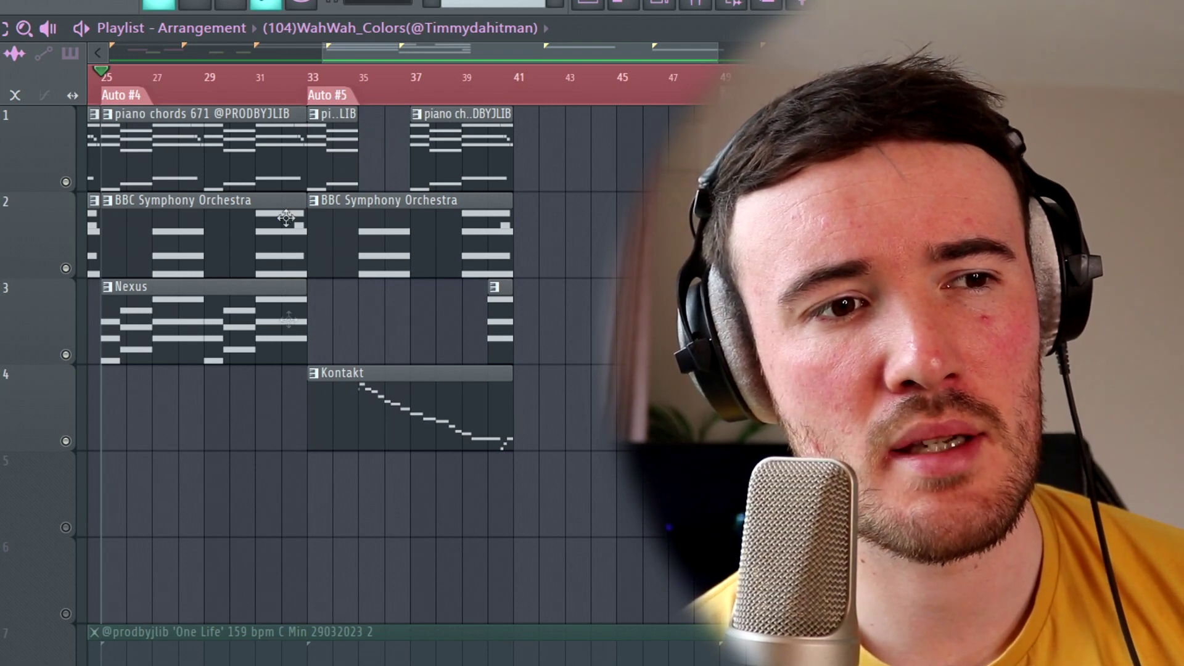
click(284, 78)
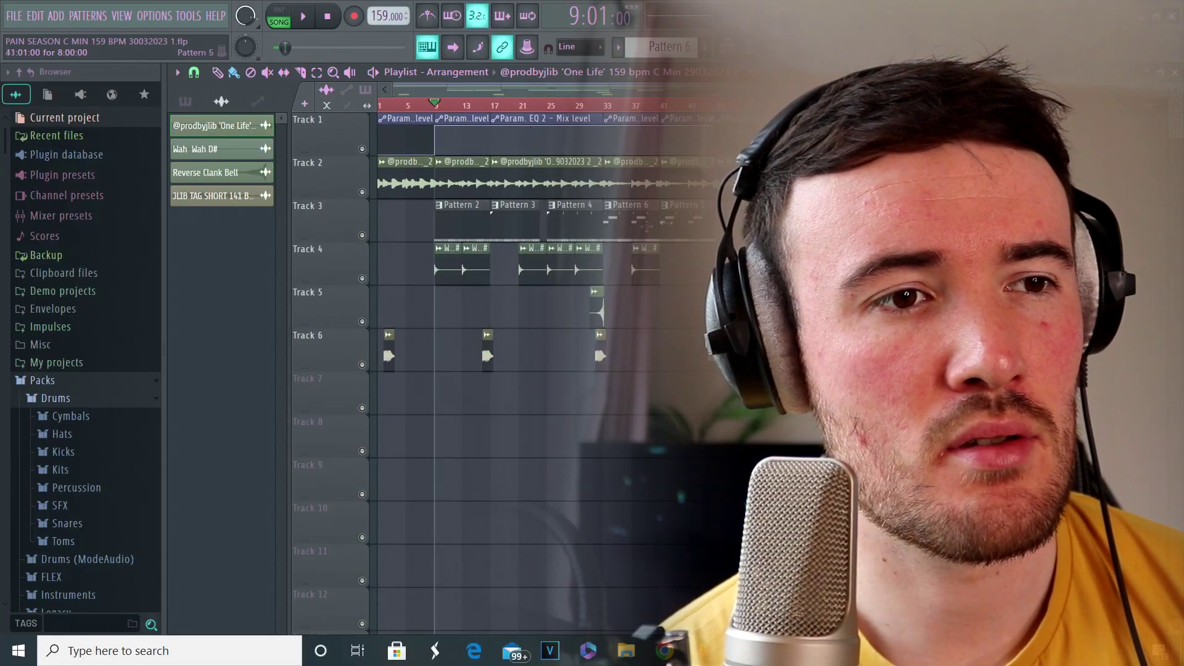
Display the channel rack for Pattern 6 with the channel filter set to All.
click(630, 228)
key(F6)
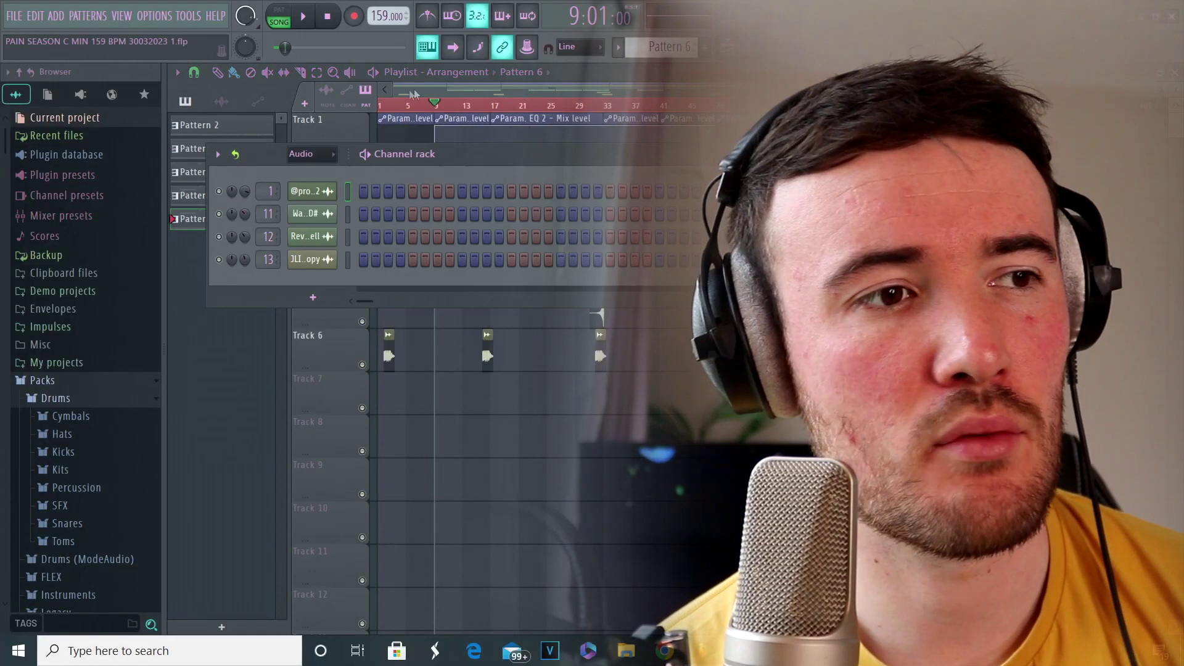
click(311, 154)
click(308, 172)
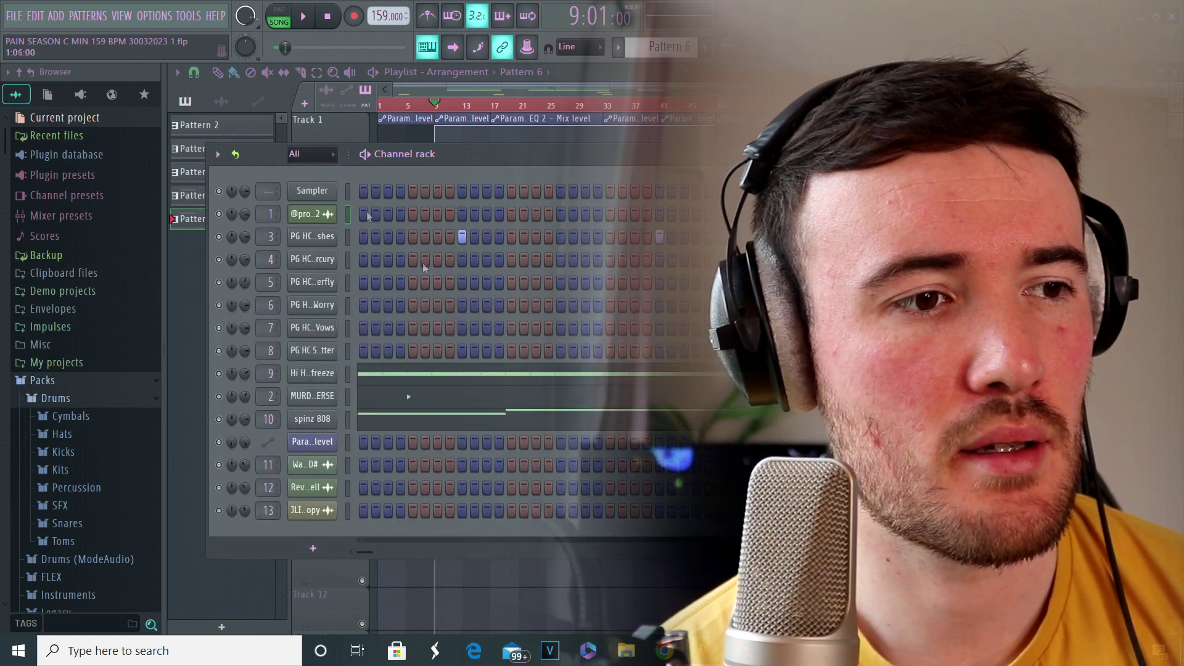
key(l)
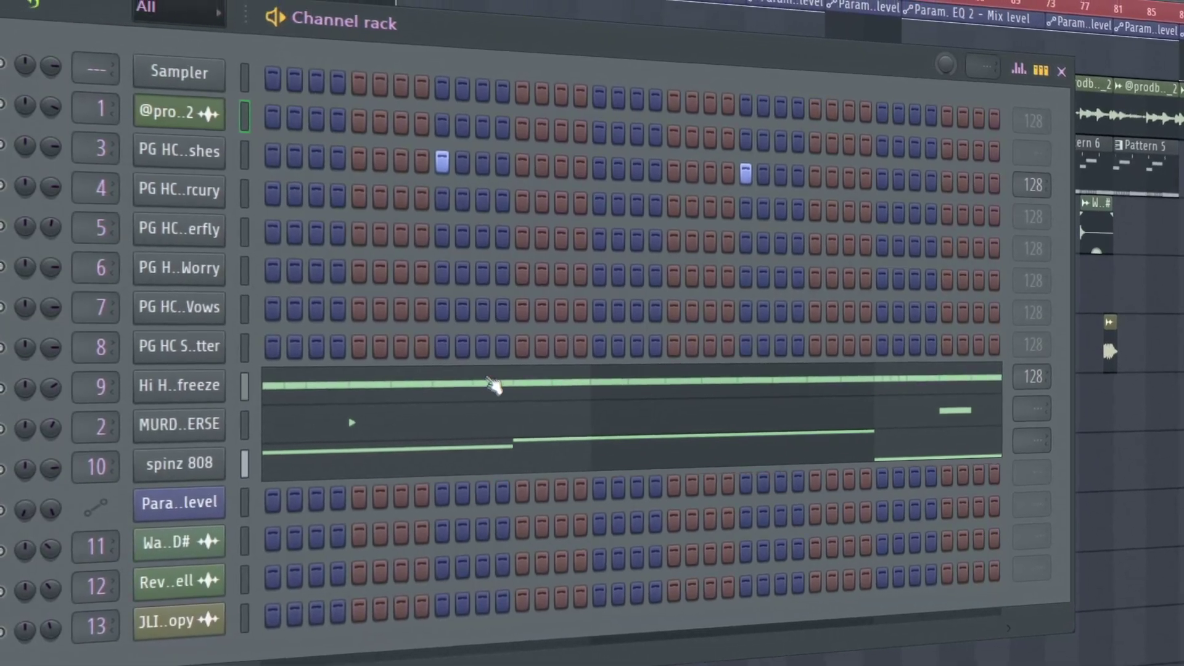
View the Pattern 6 hi-hat channel's notes in the piano roll.
click(498, 363)
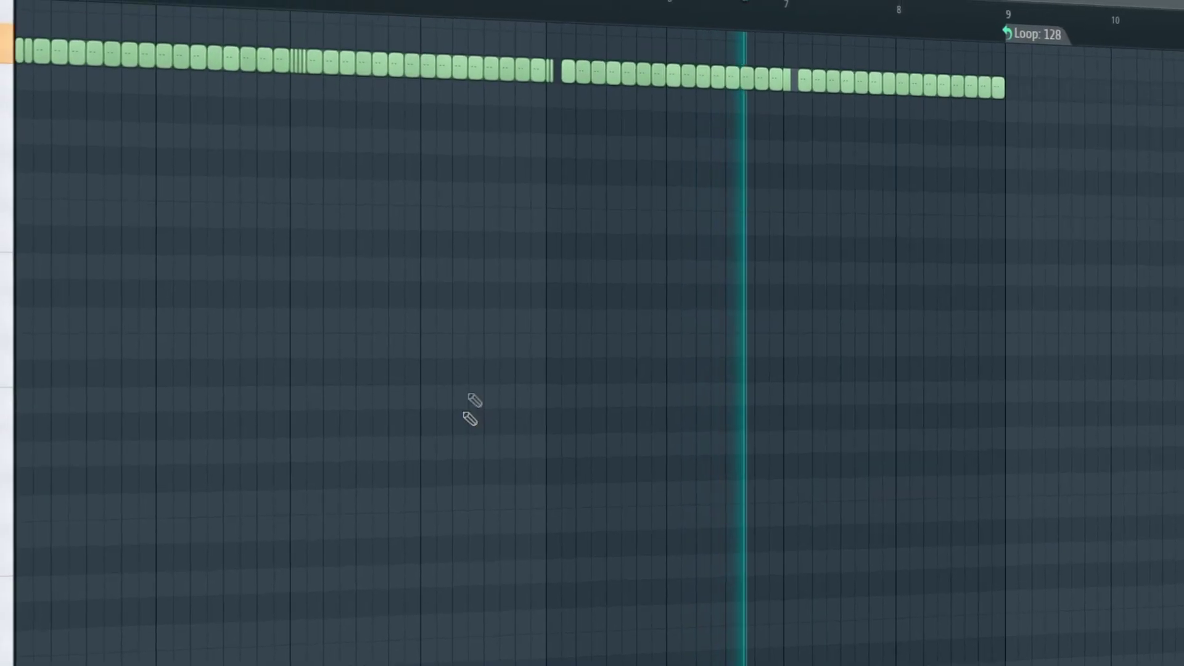
scroll(470, 400, up, 2)
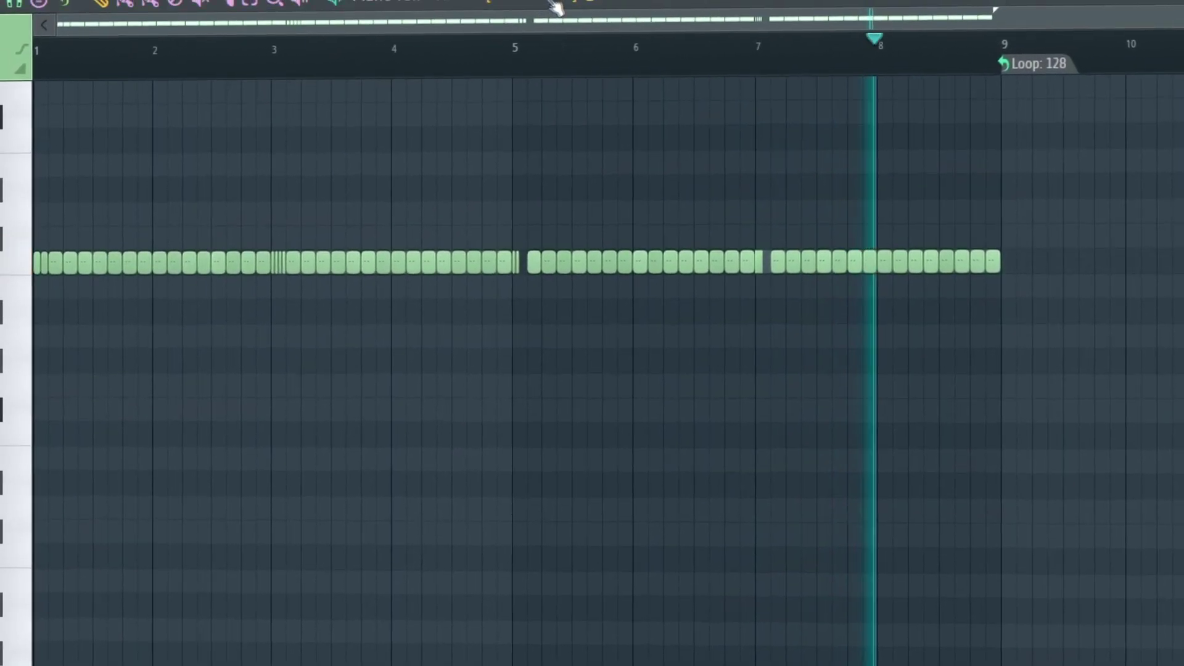
click(555, 7)
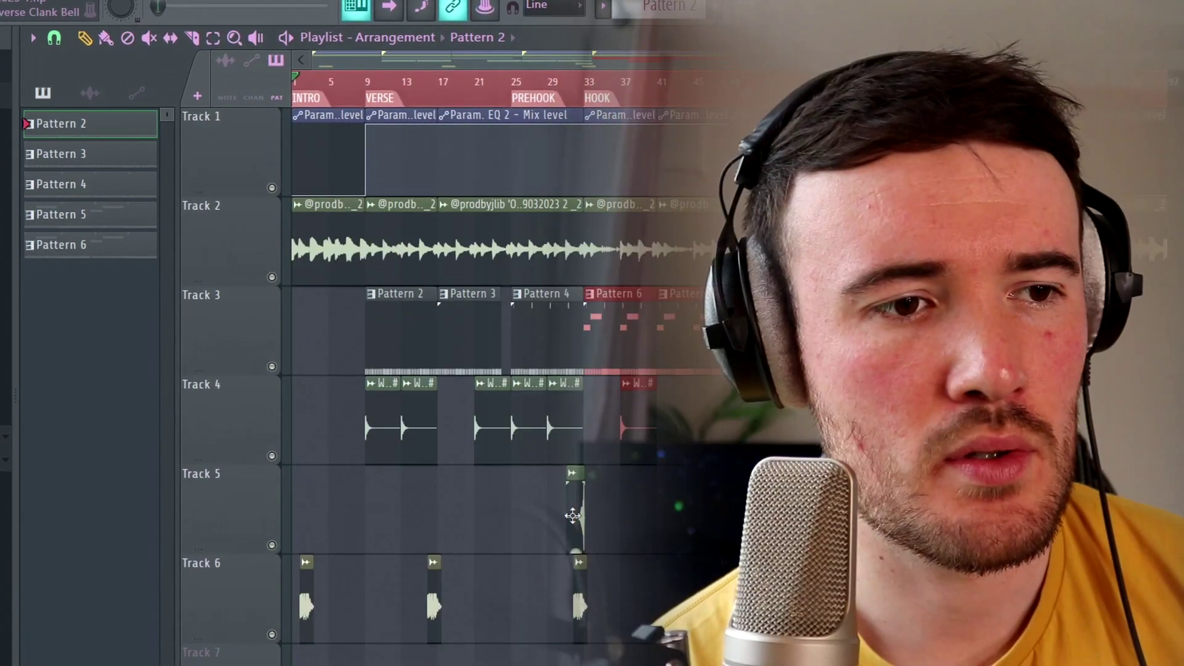
View the sample settings of the Reverse Clank Bell clip on track 5 before the HOOK section, and close them.
click(572, 475)
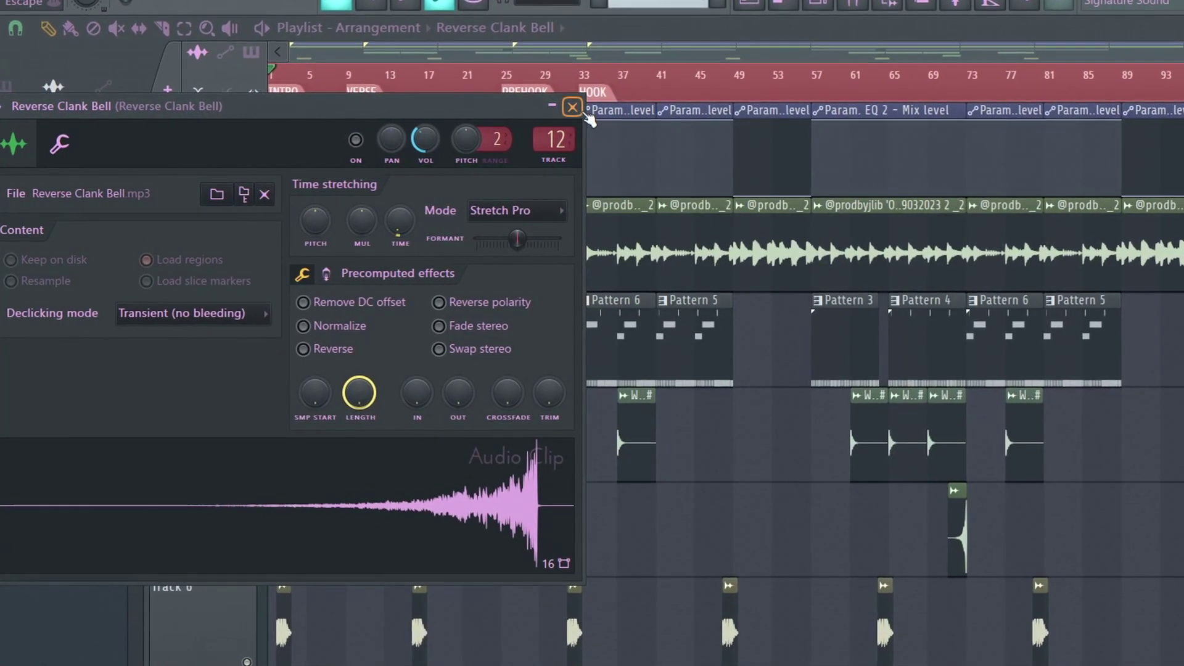
click(573, 108)
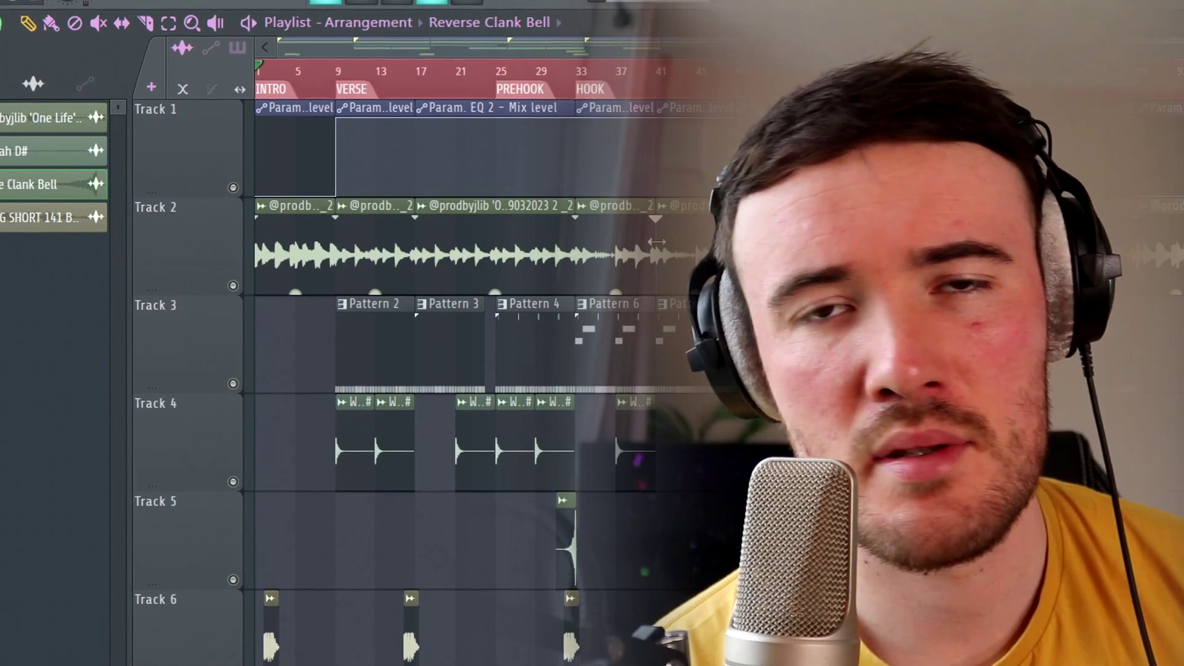